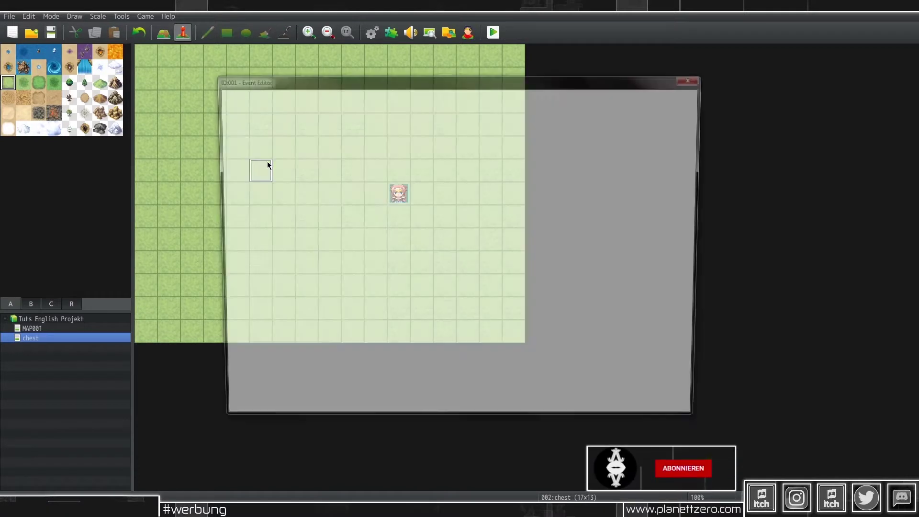
# Create a new event on the empty map cell with the closed !Chest graphic
pyautogui.doubleClick(259, 301)
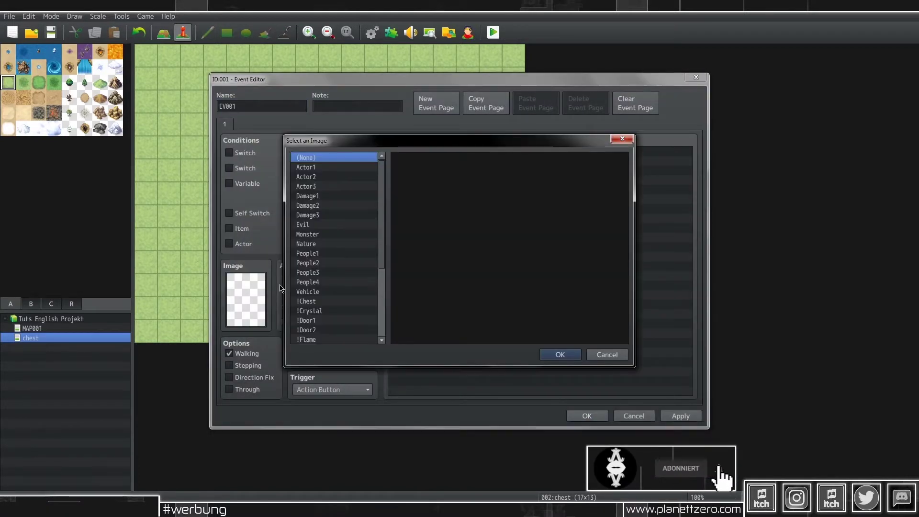
pyautogui.click(310, 301)
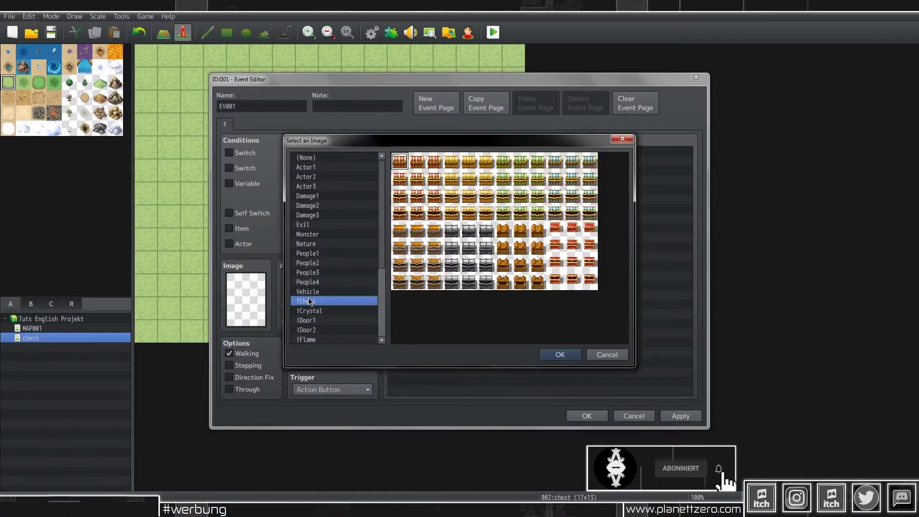
pyautogui.doubleClick(417, 165)
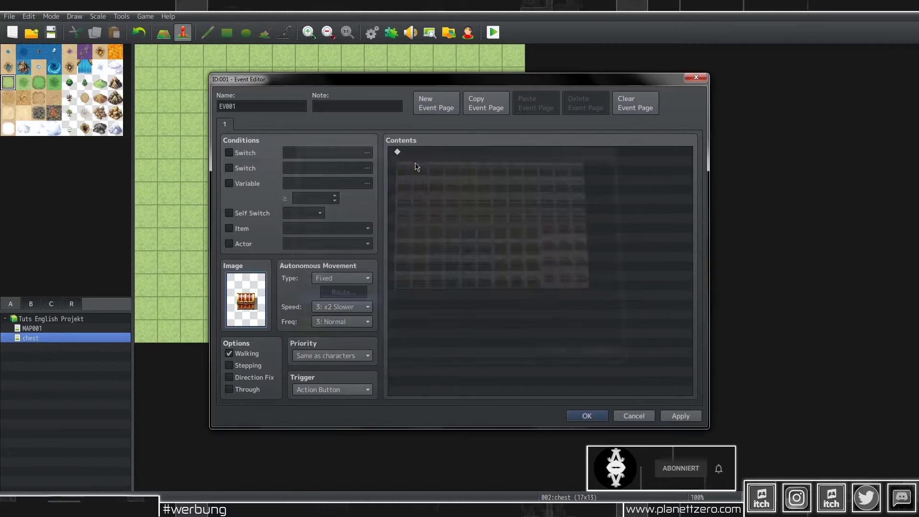
pyautogui.click(680, 416)
# Add a Play SE command for the Chest1 sound at 90% volume
pyautogui.doubleClick(442, 241)
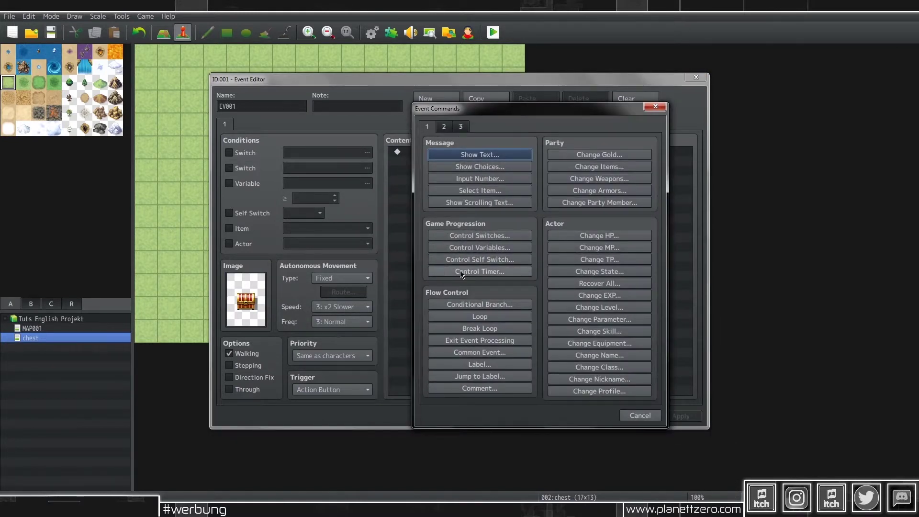
pyautogui.click(449, 130)
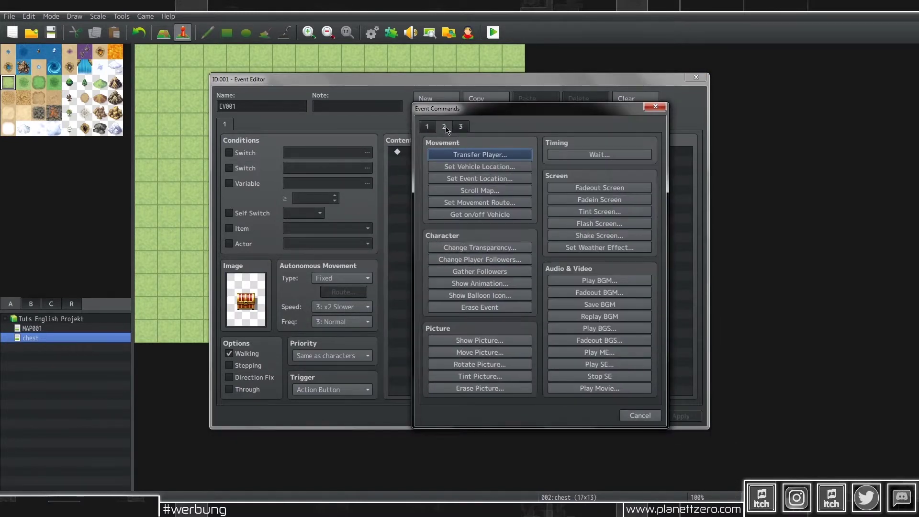
pyautogui.click(595, 367)
pyautogui.scroll(-5, 502, 252)
pyautogui.click(496, 249)
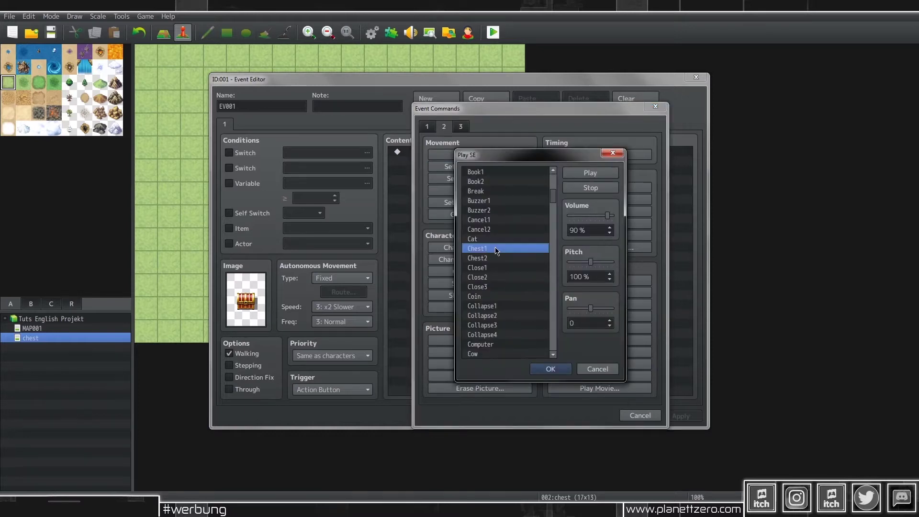
pyautogui.click(553, 369)
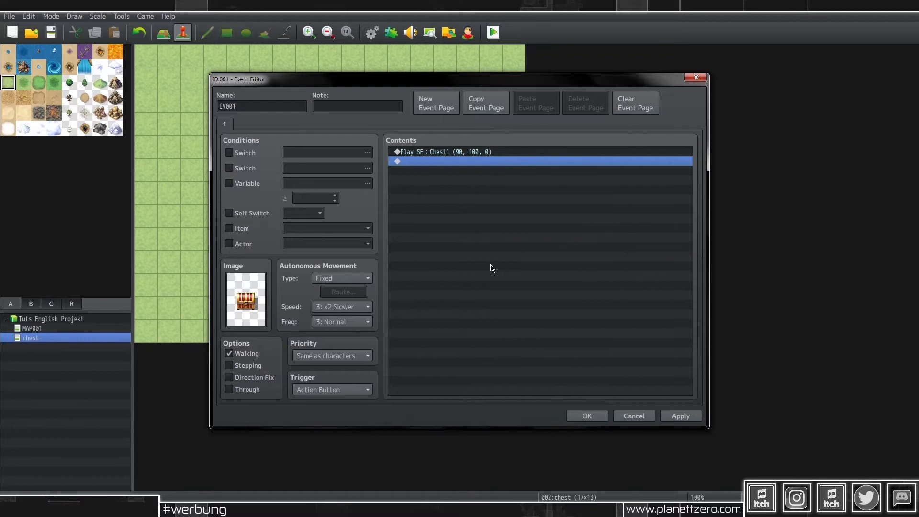
# Start a movement route with Turn Left, Turn Right, Turn Up and a 5-frame wait
pyautogui.doubleClick(472, 233)
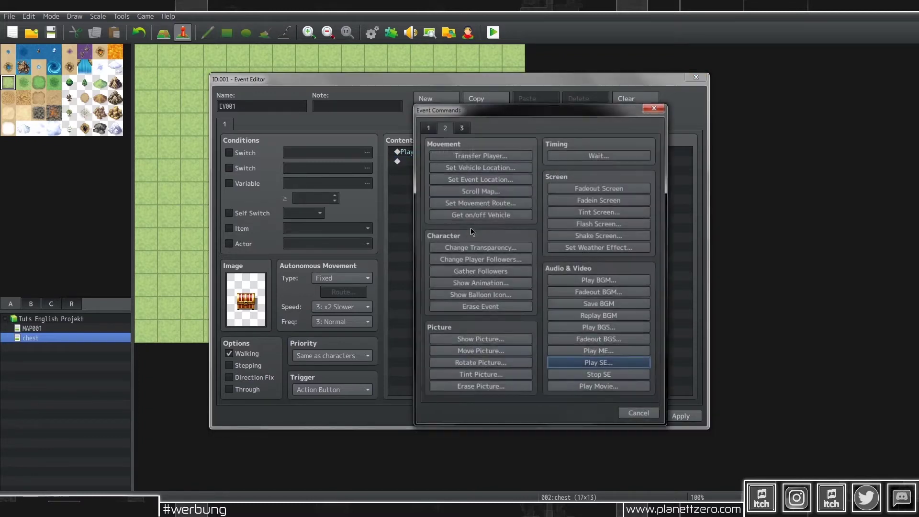
pyautogui.click(470, 202)
pyautogui.click(604, 198)
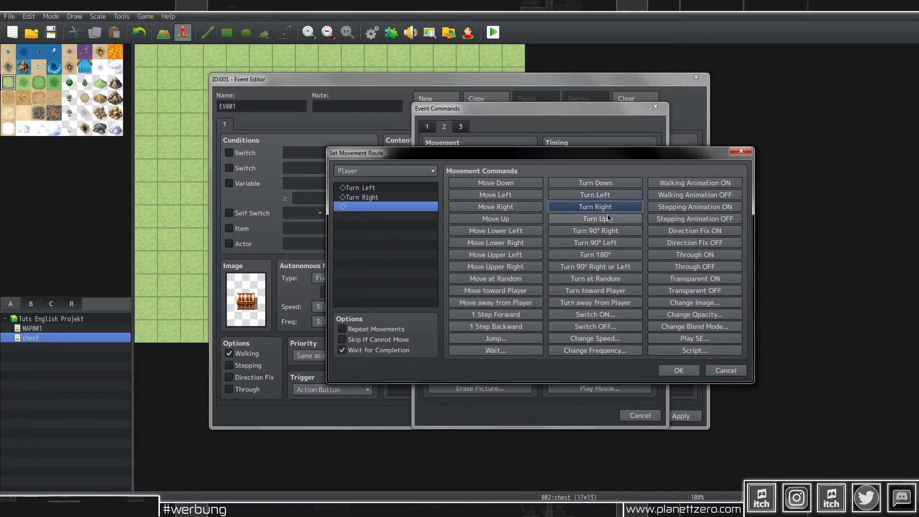
pyautogui.click(589, 219)
pyautogui.click(402, 198)
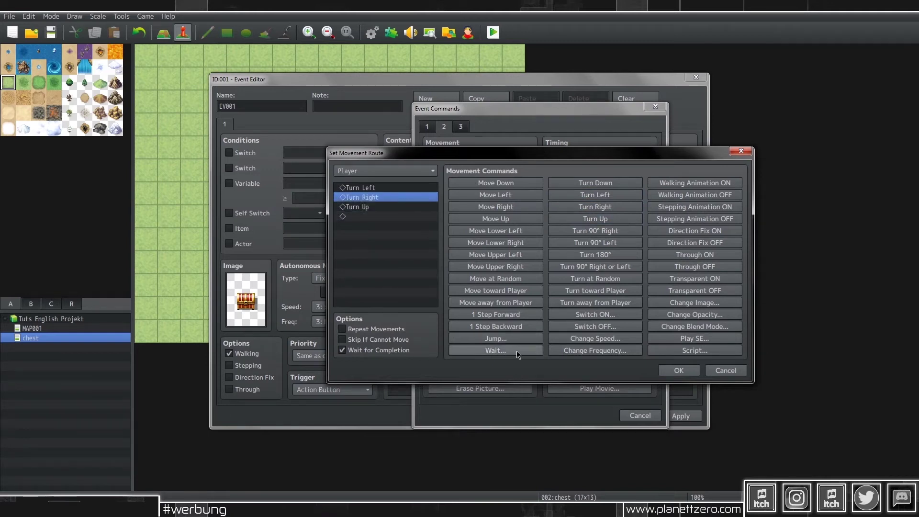
pyautogui.click(511, 350)
pyautogui.click(525, 287)
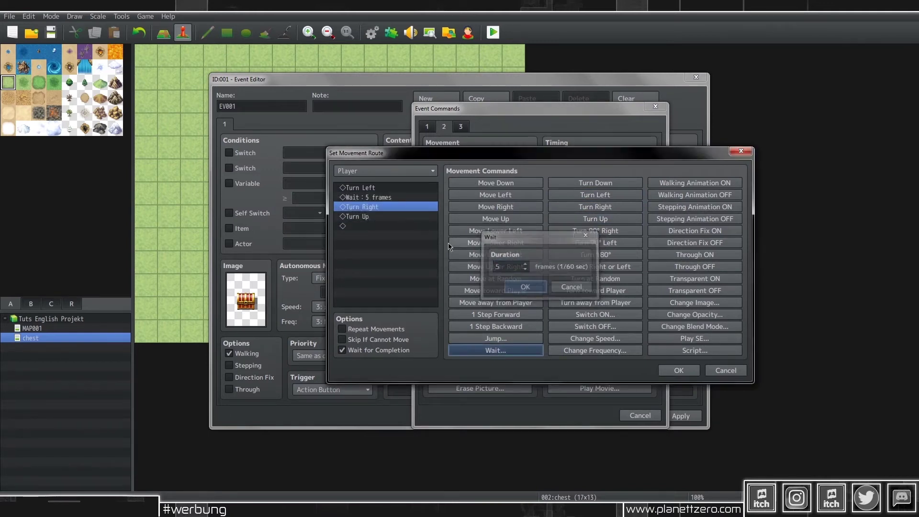
# Add the remaining 5-frame waits, delete the duplicate wait, and set the route's character to Player
pyautogui.click(374, 199)
pyautogui.click(381, 217)
pyautogui.hotkey('ctrl', 'v')
pyautogui.hotkey('ctrl', 'v')
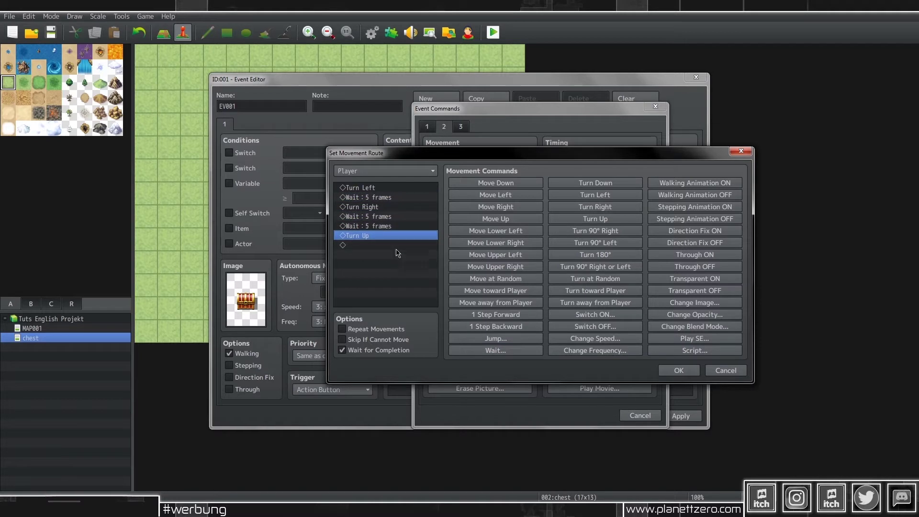
pyautogui.click(393, 226)
pyautogui.press('Delete')
pyautogui.click(355, 172)
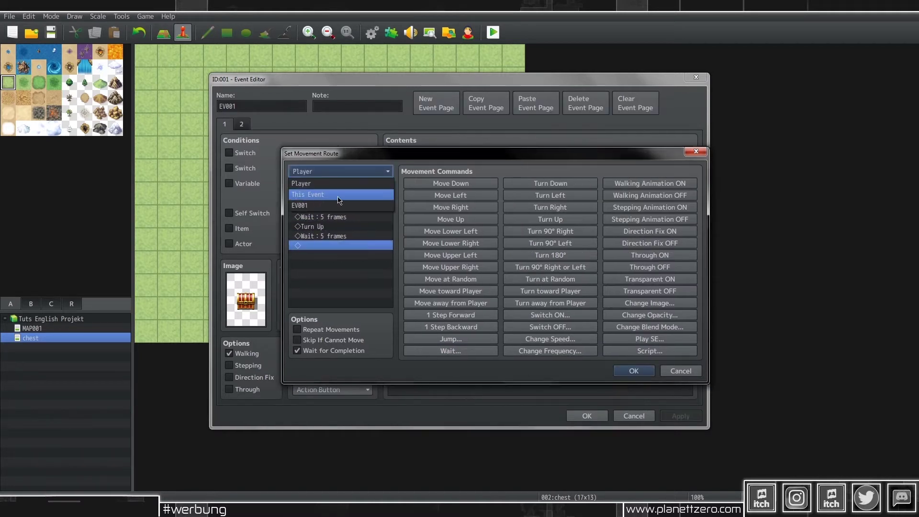
pyautogui.click(363, 198)
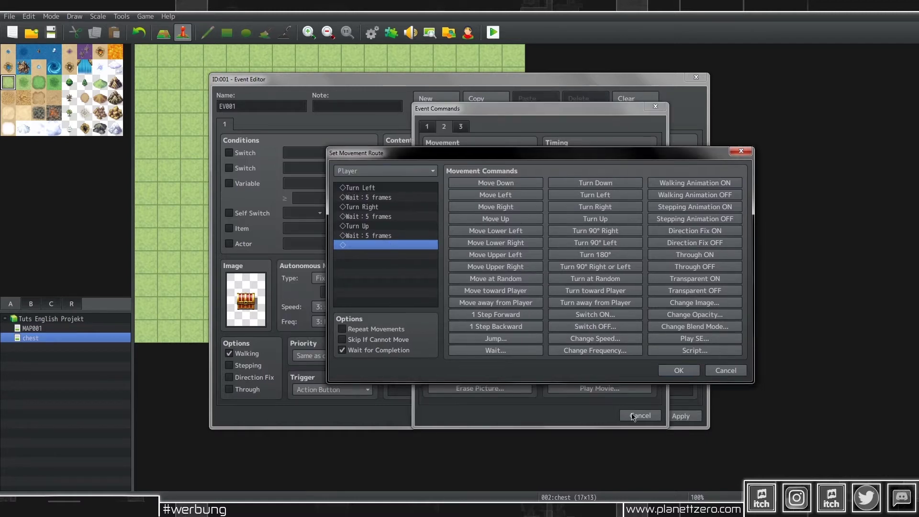
# Add a Change Items command giving the party one Potion
pyautogui.click(677, 372)
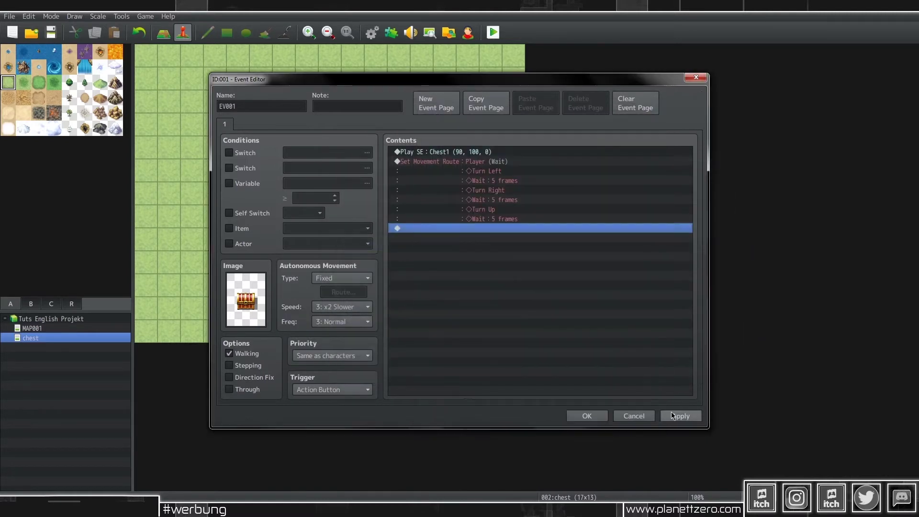
pyautogui.press('Return')
pyautogui.click(426, 127)
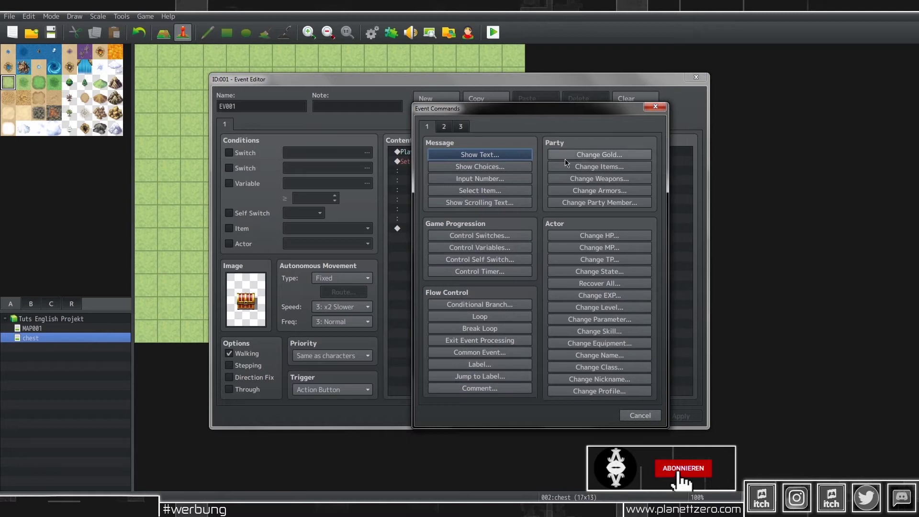
pyautogui.click(602, 166)
pyautogui.click(496, 229)
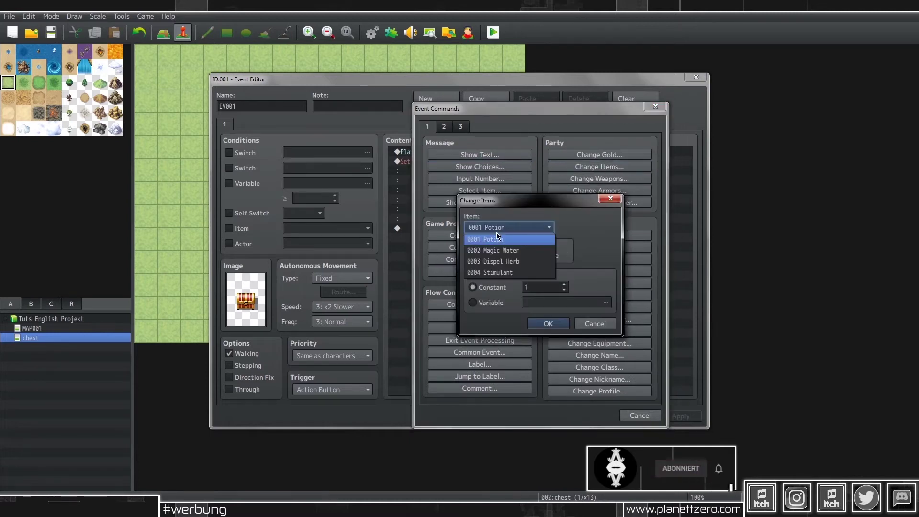
pyautogui.click(526, 240)
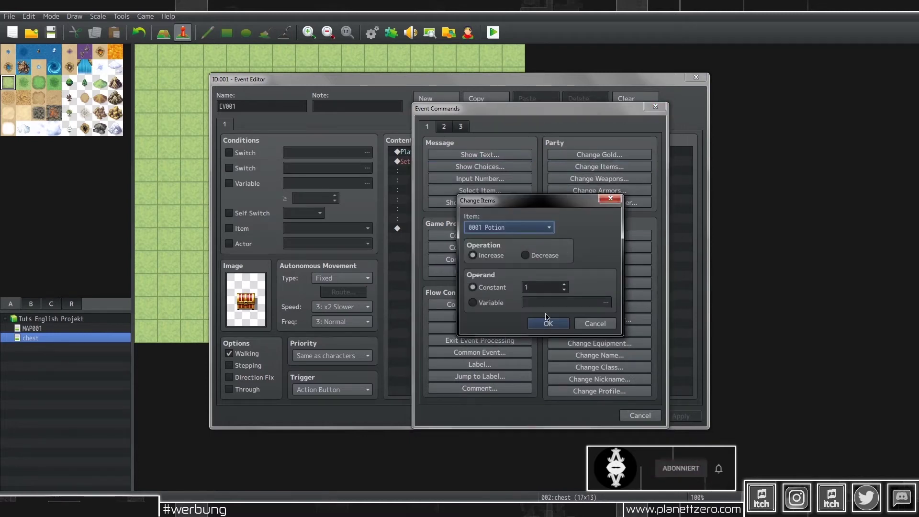
# Add a Show Text message reading "1X Potion found!"
pyautogui.click(548, 323)
pyautogui.doubleClick(569, 284)
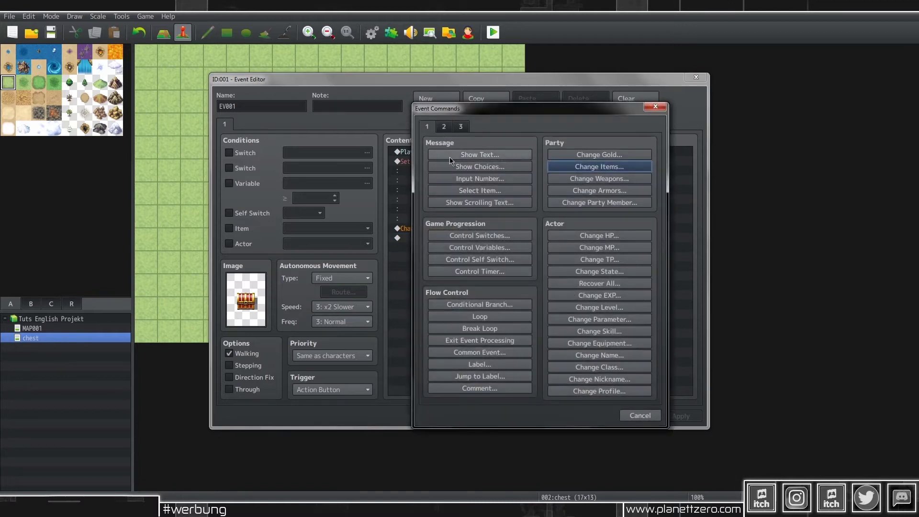
pyautogui.click(464, 154)
pyautogui.write('1X Potion found!')
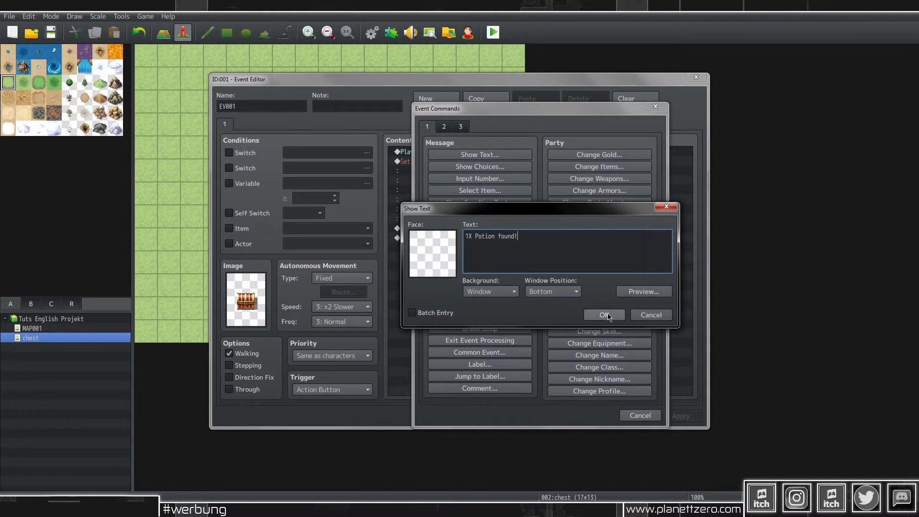
pyautogui.click(607, 316)
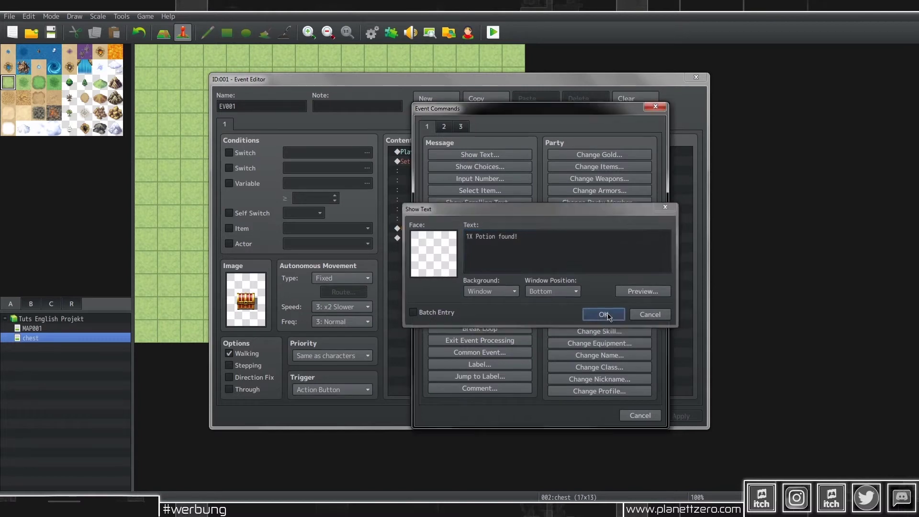
# Add a Control Self Switch command turning self switch A on
pyautogui.doubleClick(458, 304)
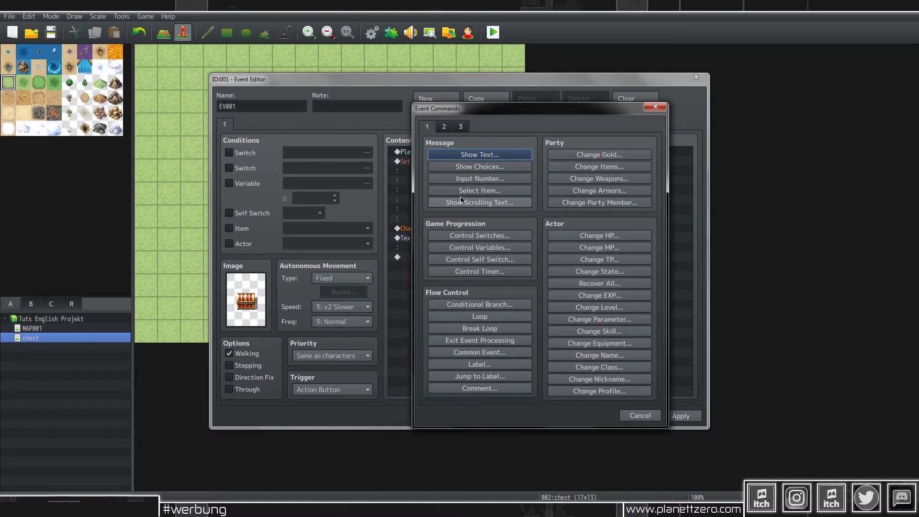
pyautogui.click(481, 261)
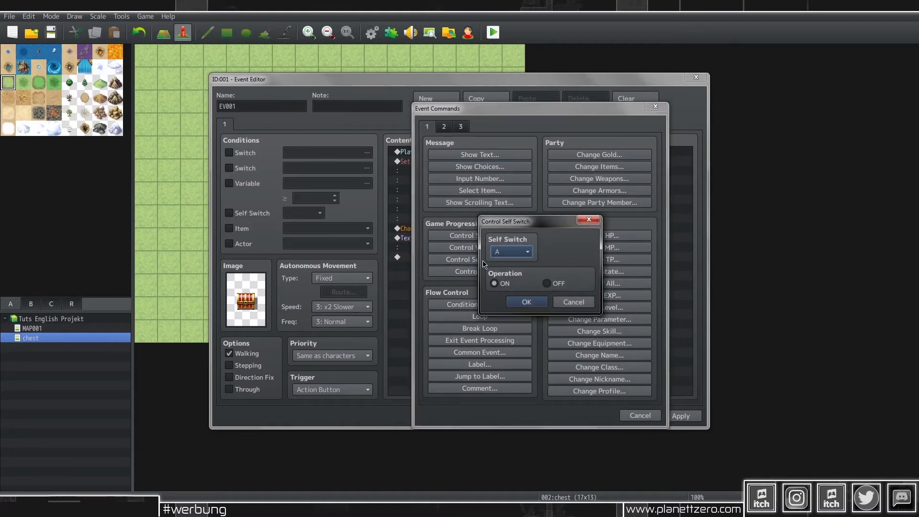
pyautogui.click(526, 303)
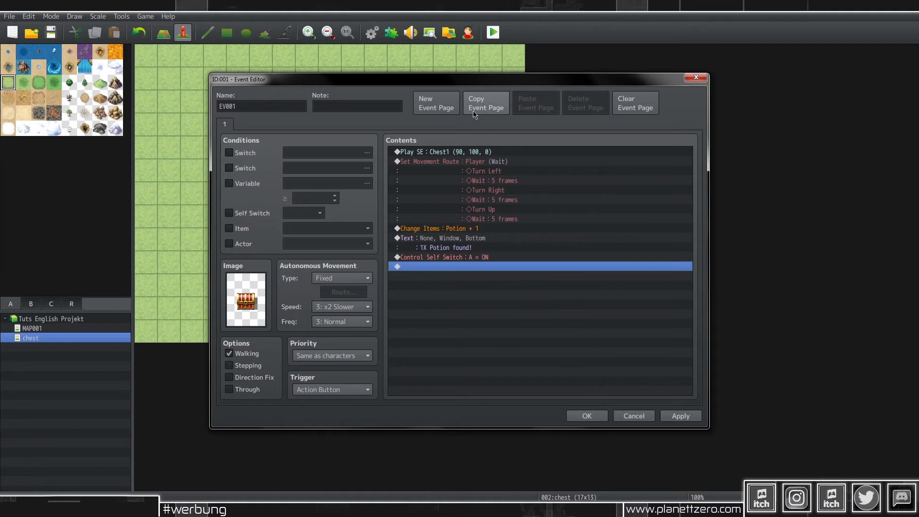
# Duplicate page 1 as page 2, condition it on self switch A, and clear its commands
pyautogui.click(486, 103)
pyautogui.click(524, 107)
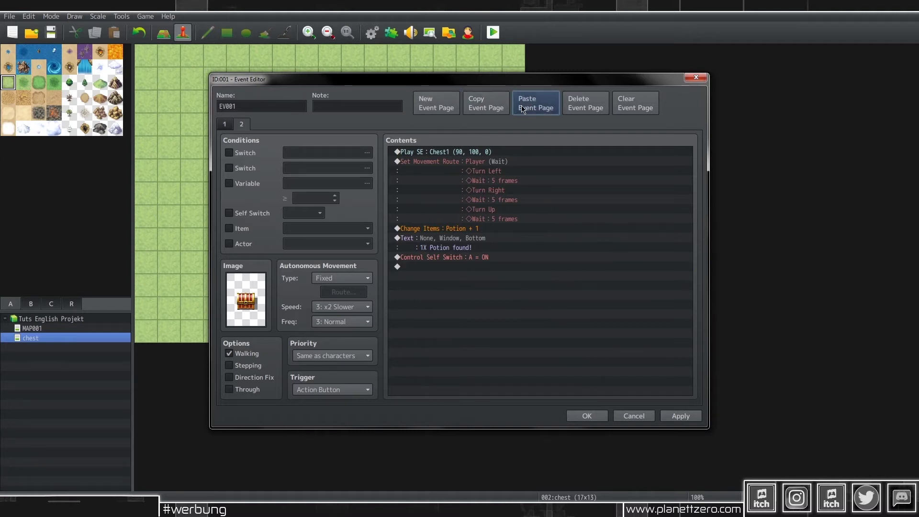
pyautogui.click(247, 215)
pyautogui.click(313, 216)
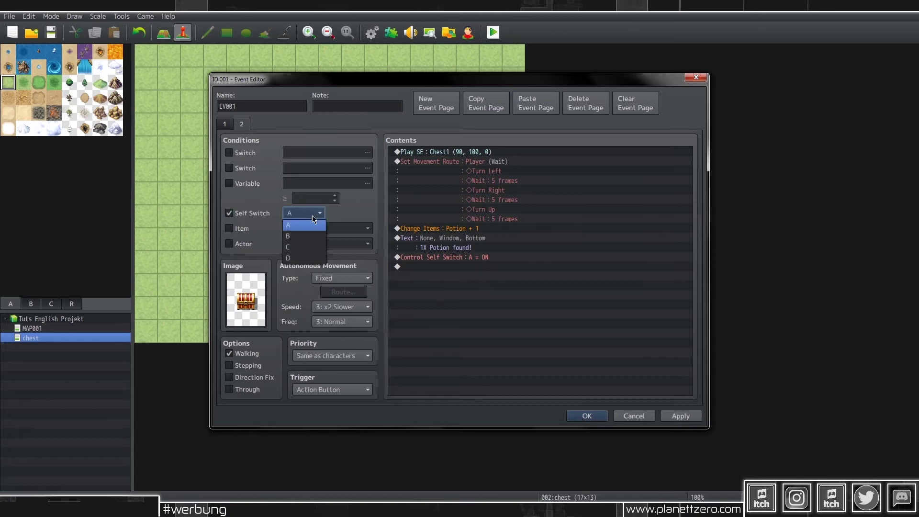
pyautogui.click(457, 153)
pyautogui.press('Delete')
pyautogui.press('Delete')
pyautogui.press('Delete')
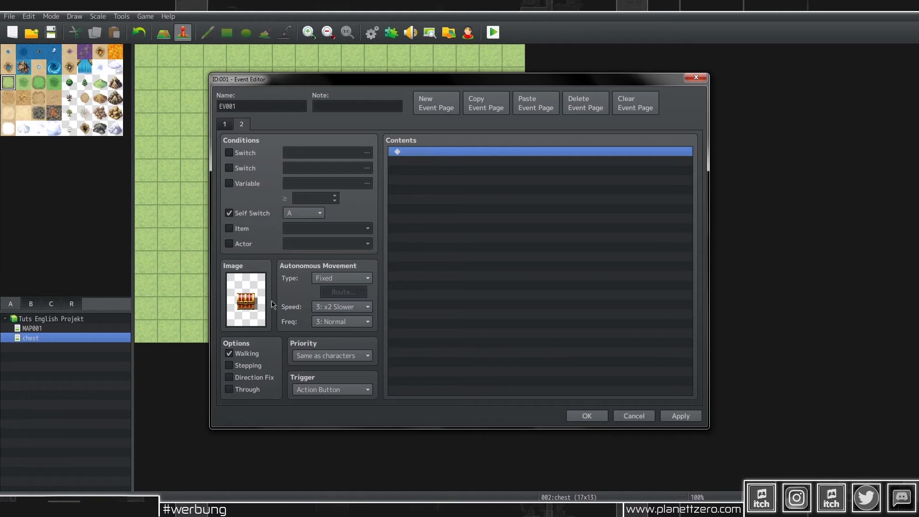
# Give page 2 the opened chest graphic and apply the event changes
pyautogui.doubleClick(255, 308)
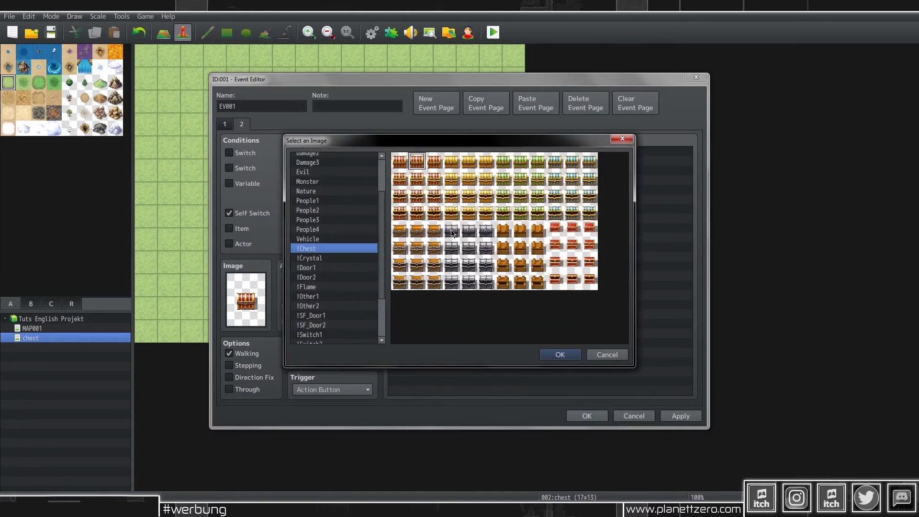
pyautogui.doubleClick(421, 213)
pyautogui.click(700, 417)
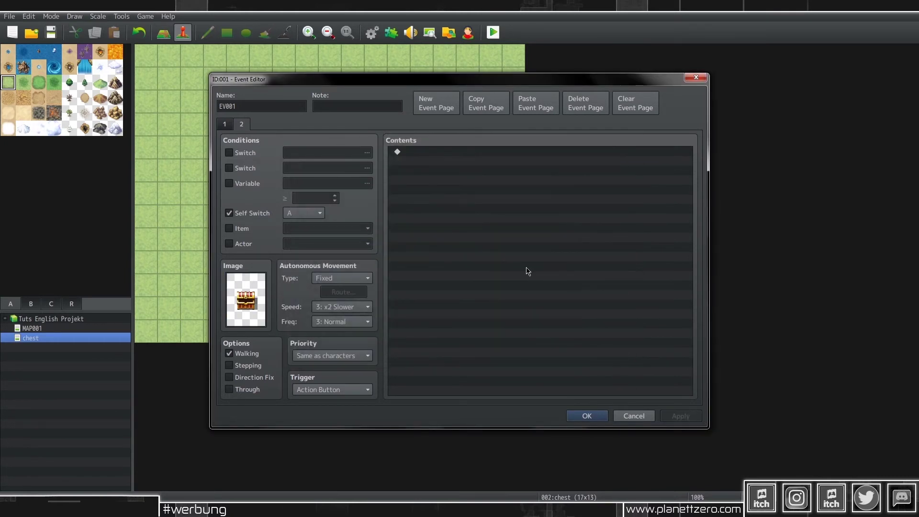
# Playtest by opening the chest, dismissing "1X Potion found!", and walking away
pyautogui.press('Left')
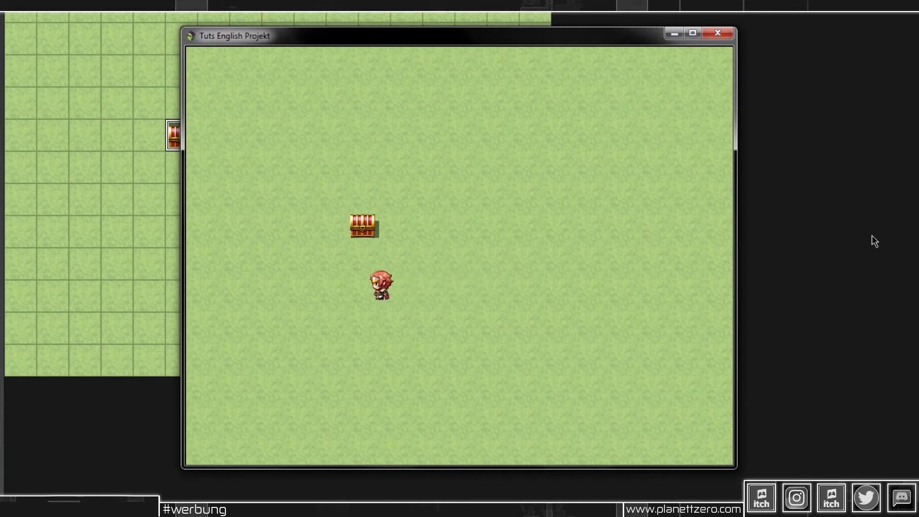
pyautogui.press('Up')
pyautogui.press('Up')
pyautogui.press('Return')
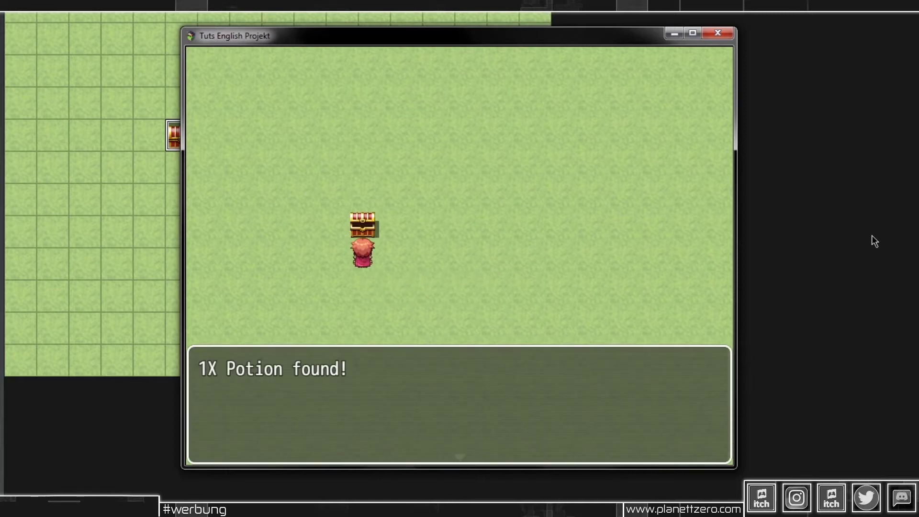
pyautogui.press('Return')
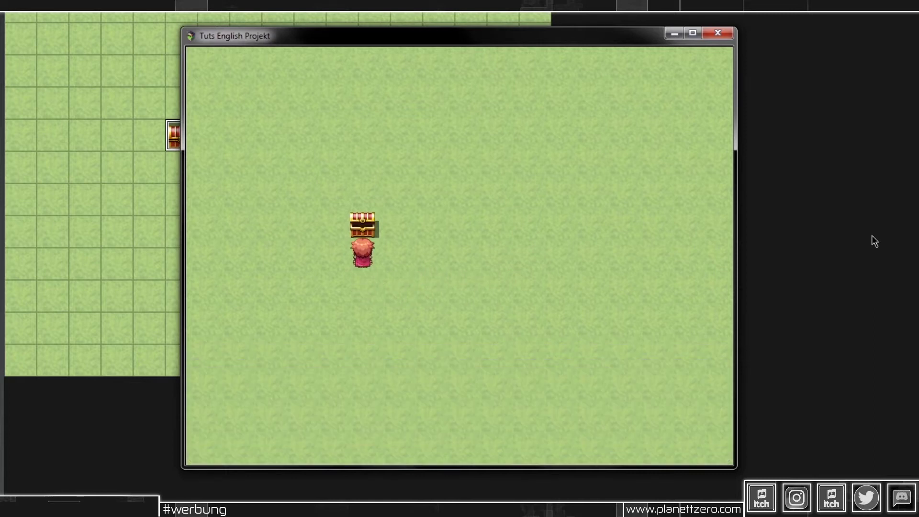
pyautogui.press('Right')
pyautogui.press('Right')
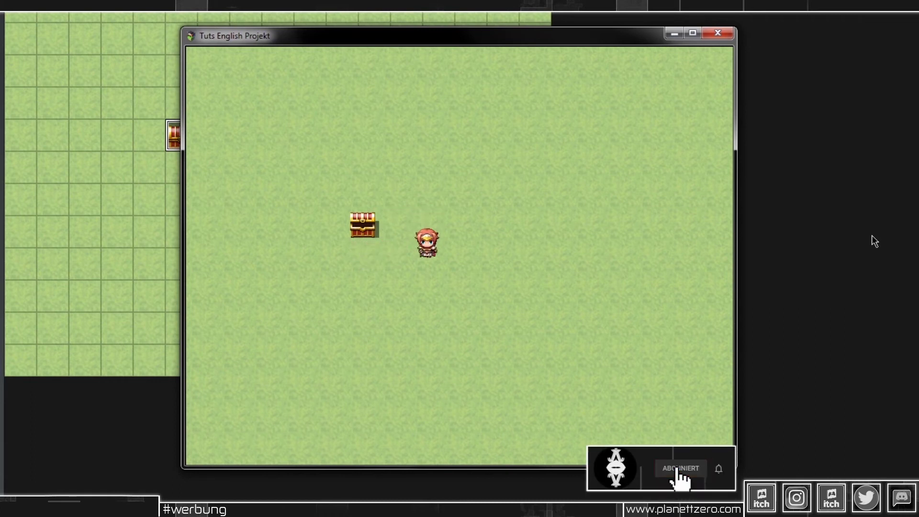